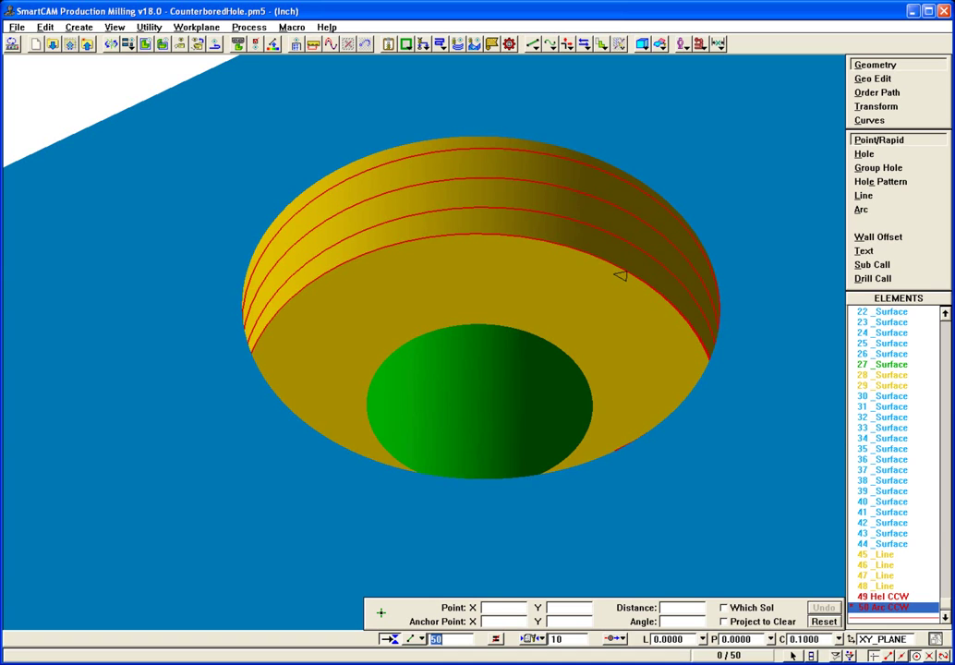
- Play the helix toolpath in Show Path at speed 4, then close the simulation
click(460, 46)
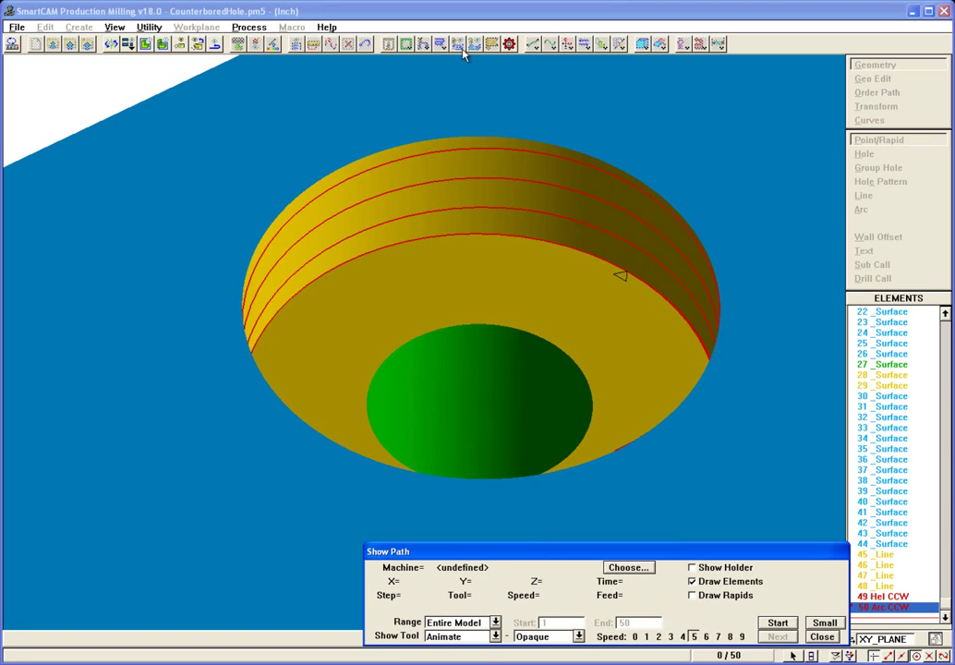
click(684, 636)
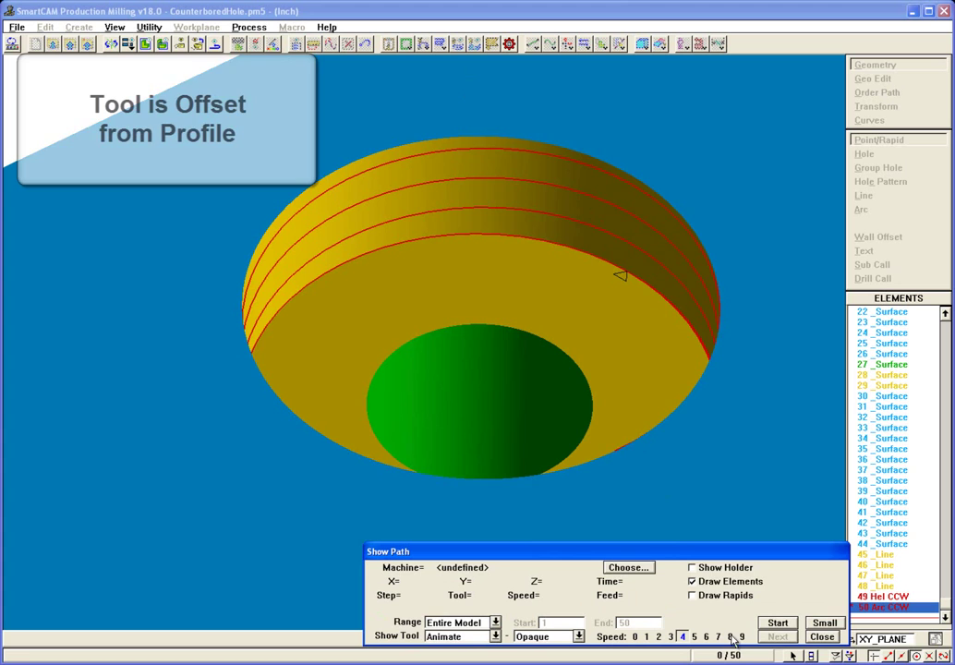
click(778, 623)
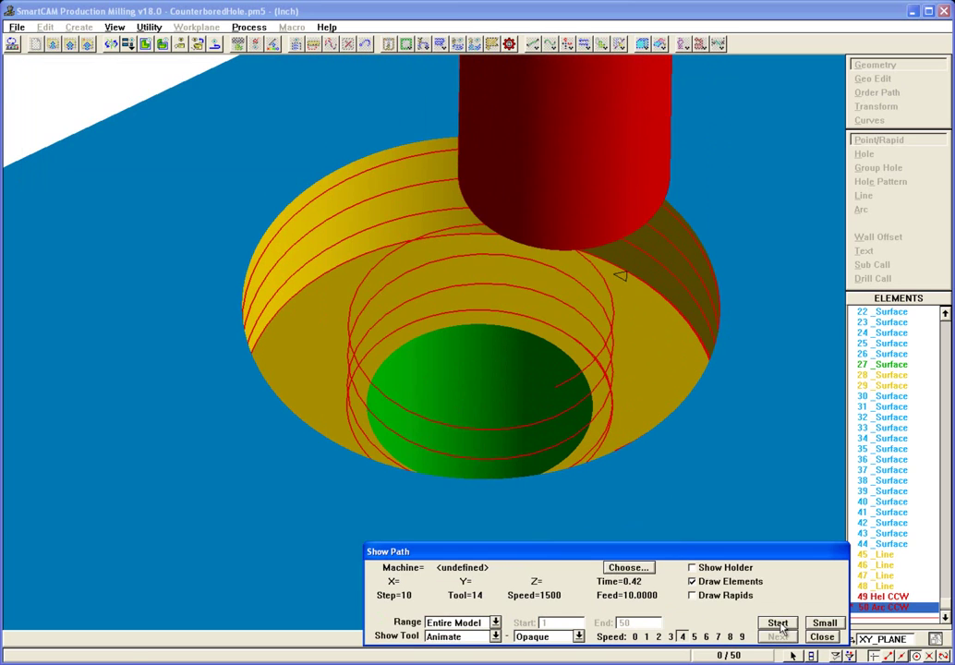
click(821, 636)
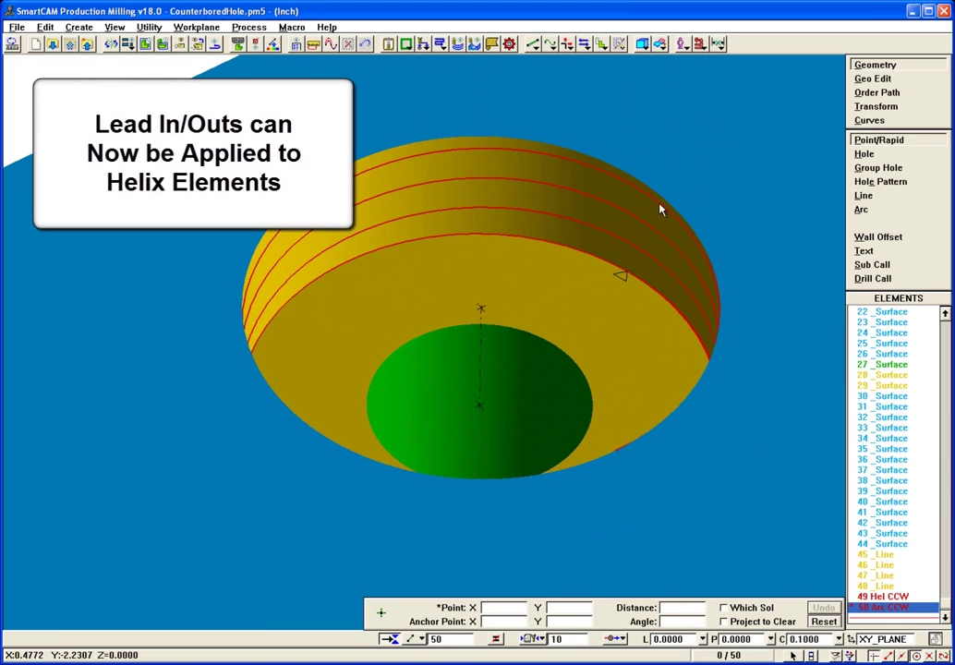
- Start a parametric Lead In/Out on element 50
click(566, 46)
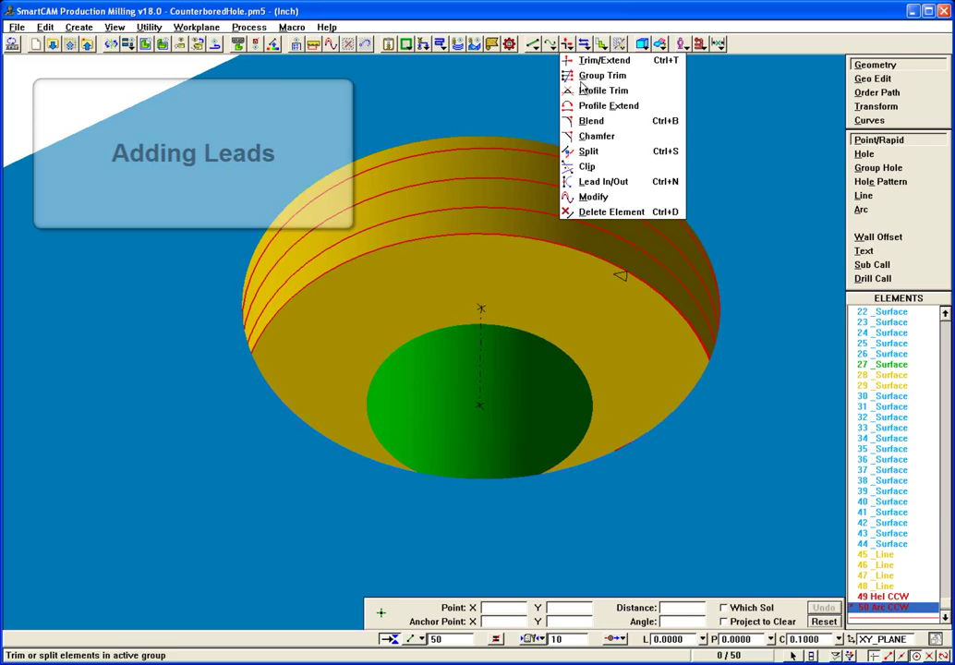
click(609, 190)
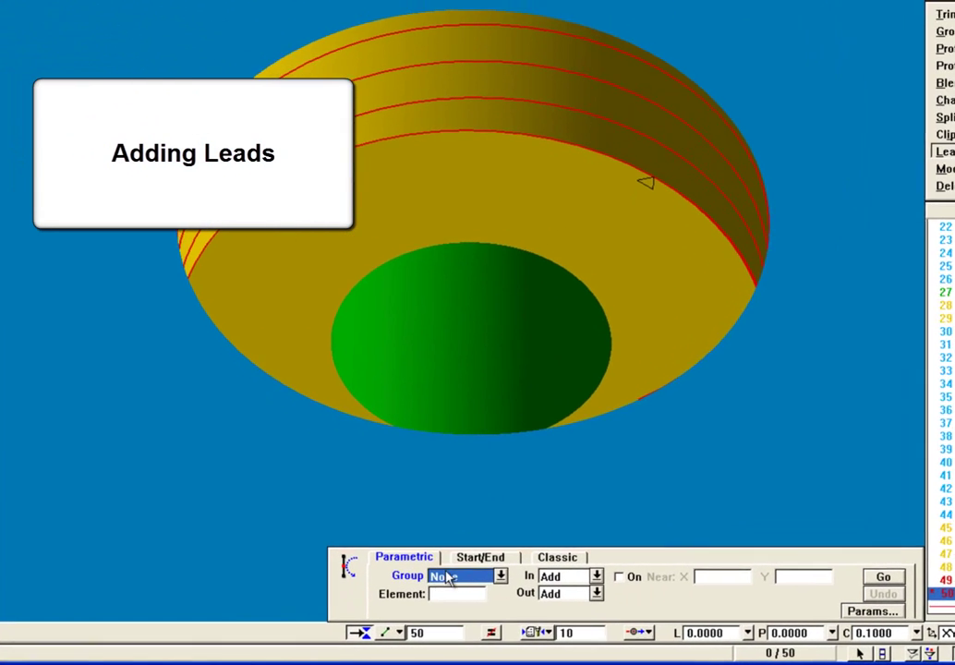
click(454, 608)
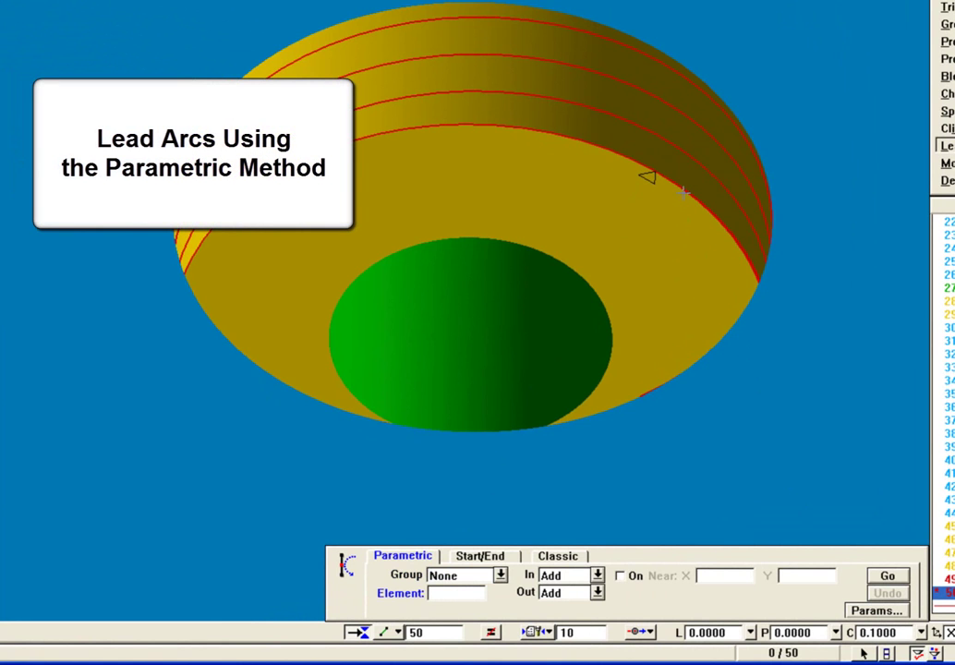
text(50)
key(Tab)
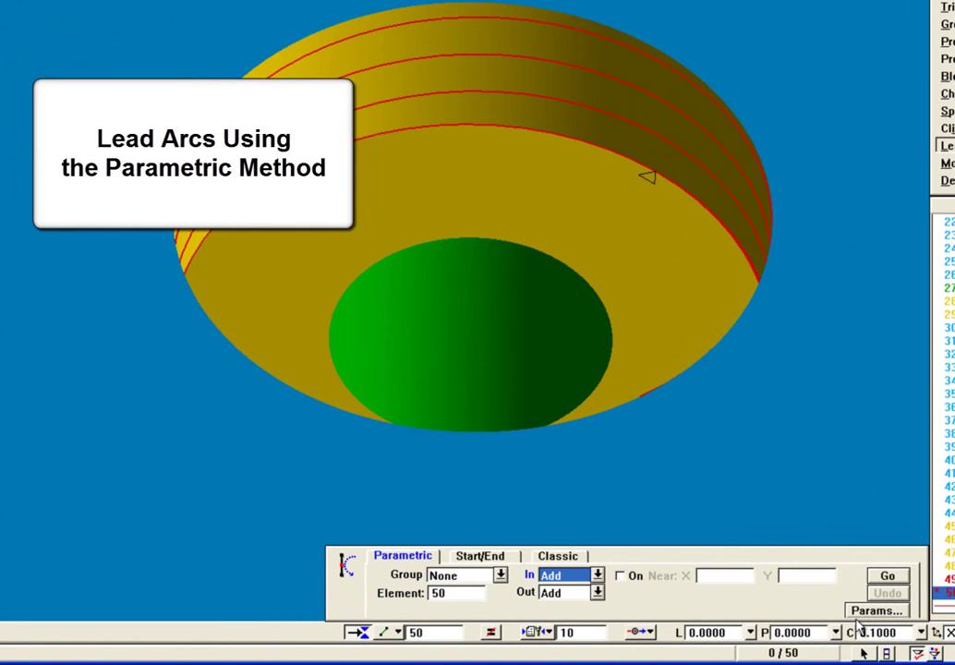
- Set an arc lead-in style with 0.2 arc radius and 60° arc angle
click(859, 613)
click(698, 506)
click(639, 550)
click(676, 560)
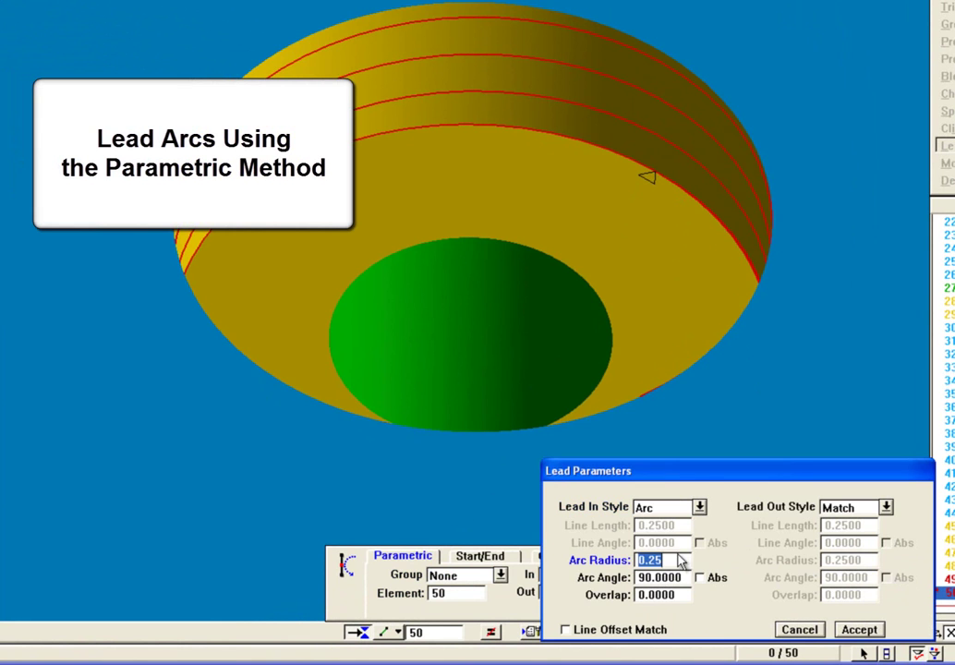
text(.2)
key(Tab)
text(6)
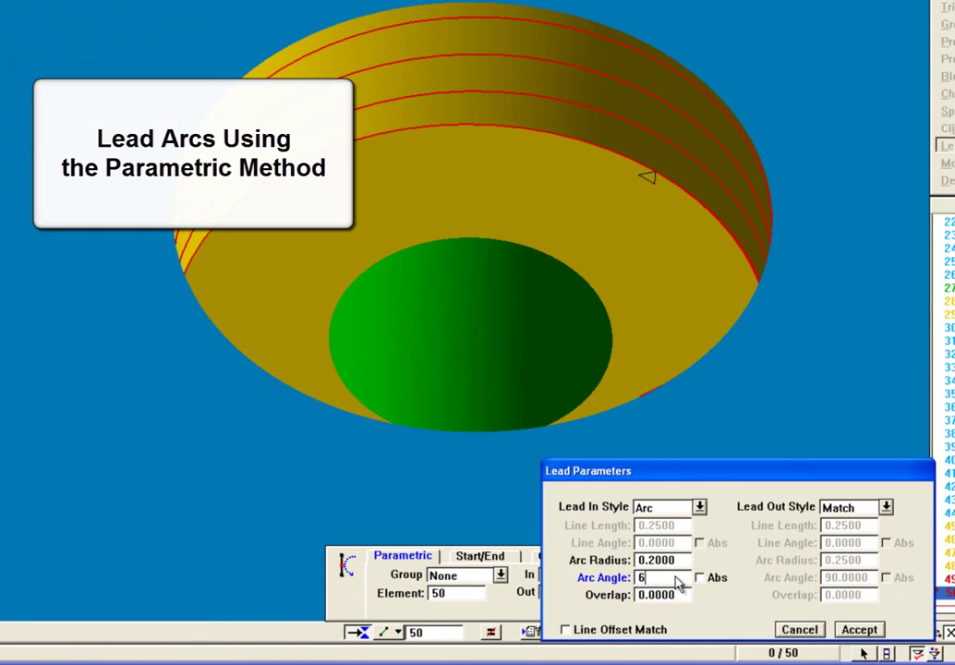
text(0)
click(857, 629)
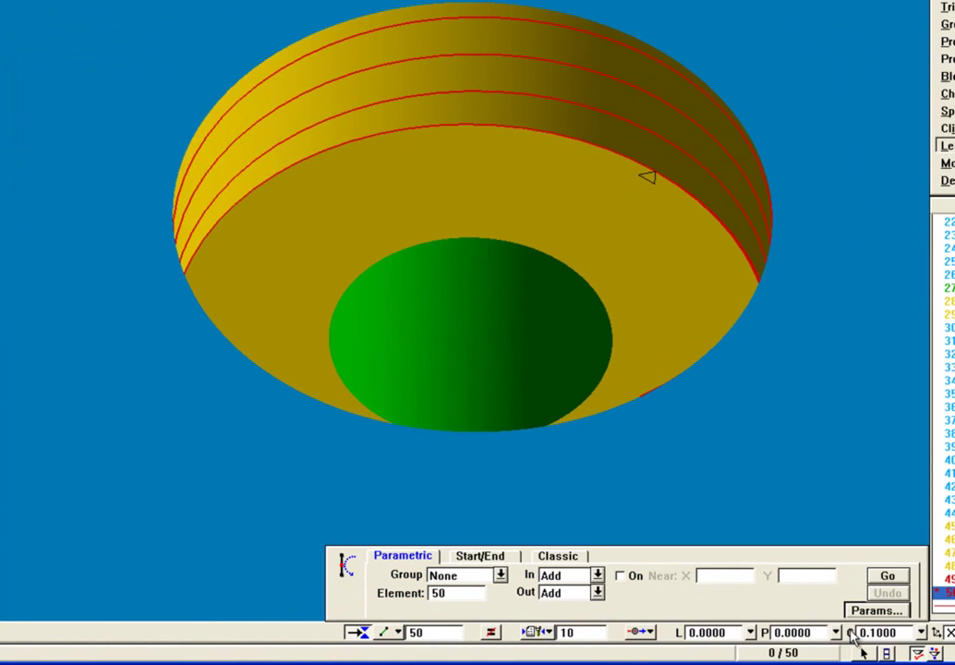
- Apply the arc leads to element 50 and pick the hole centre as start/end point
click(884, 576)
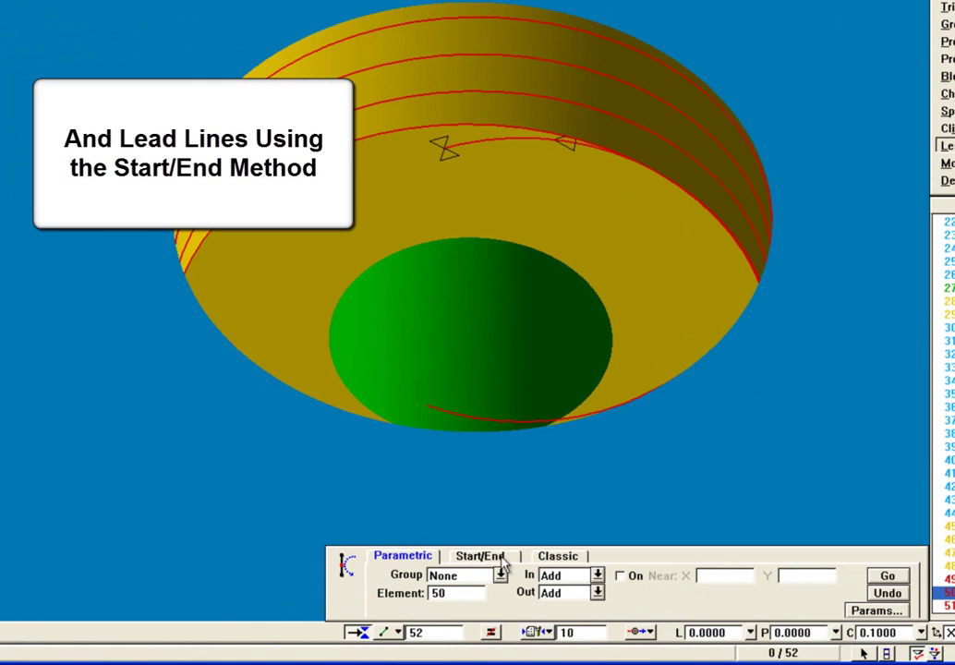
click(480, 555)
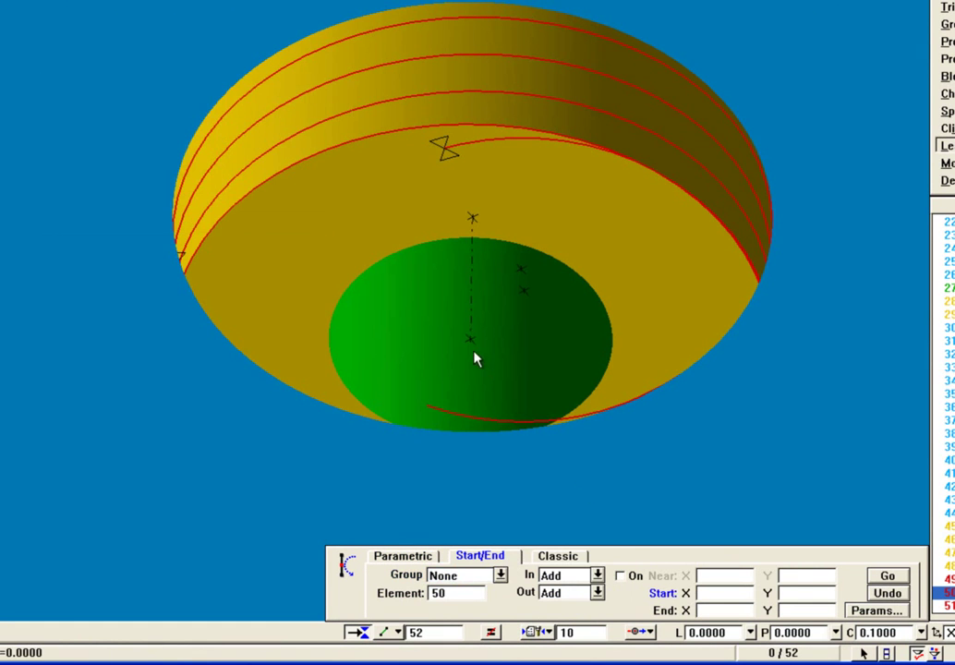
click(474, 349)
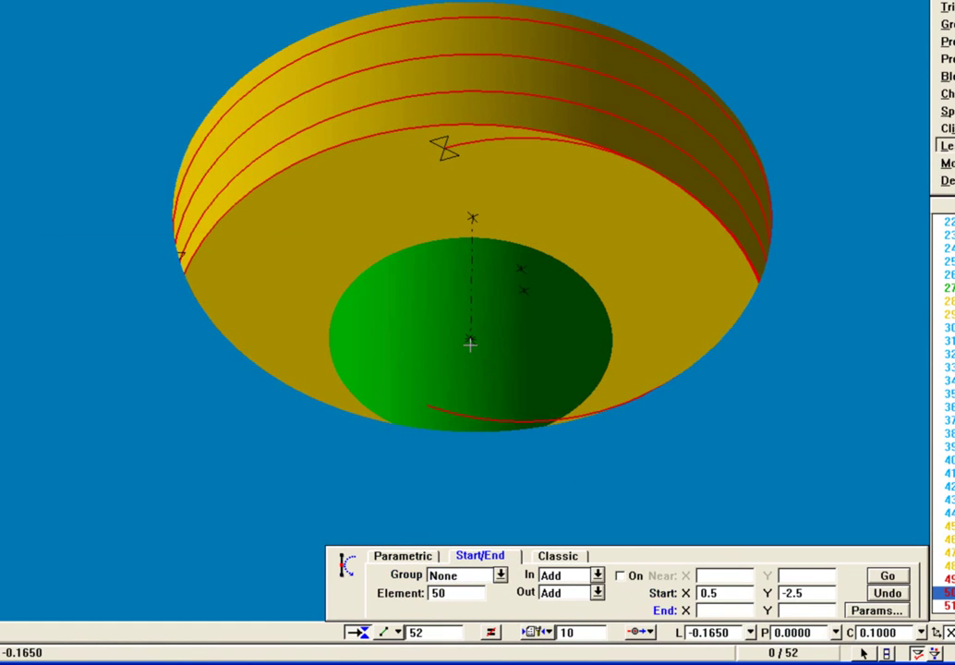
- Add straight-line start/end leads with overlap 2 to the helix
click(887, 611)
click(721, 559)
click(679, 588)
text(2)
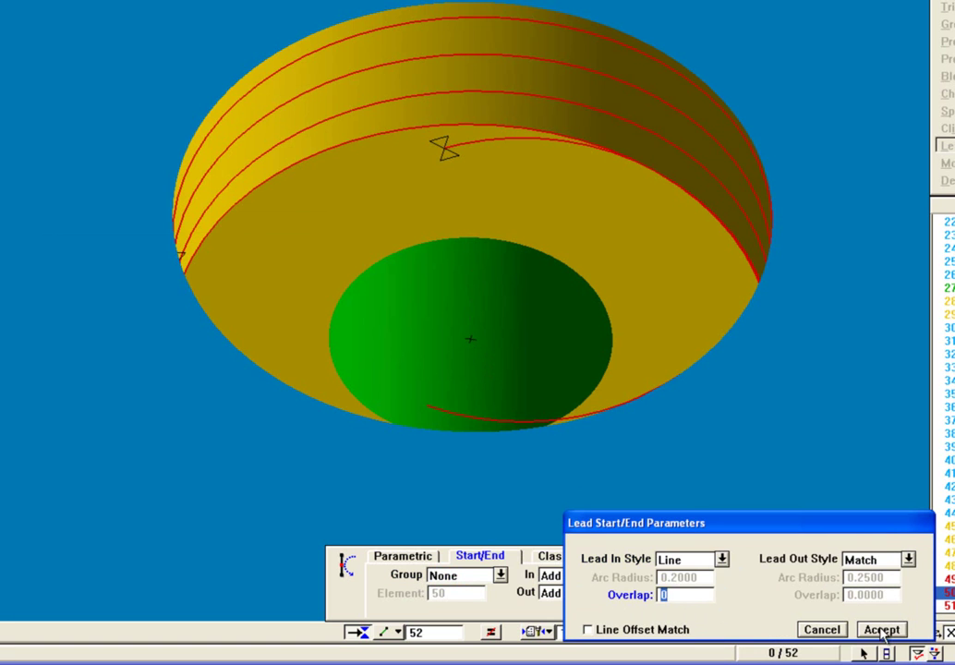
click(881, 629)
click(884, 575)
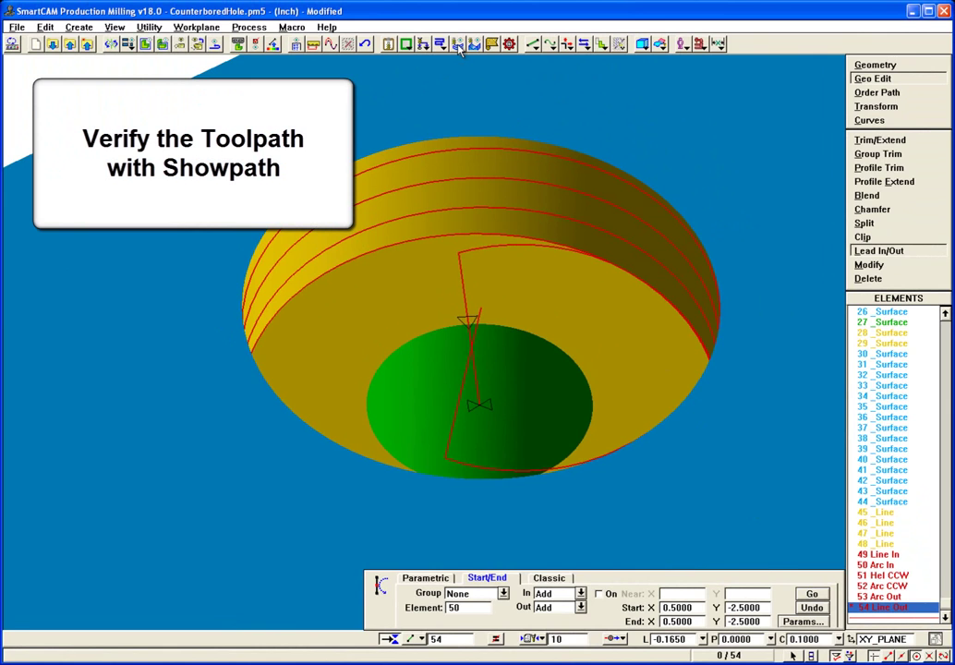
- Replay the counterbore toolpath with its new leads in Show Path
click(369, 41)
click(784, 626)
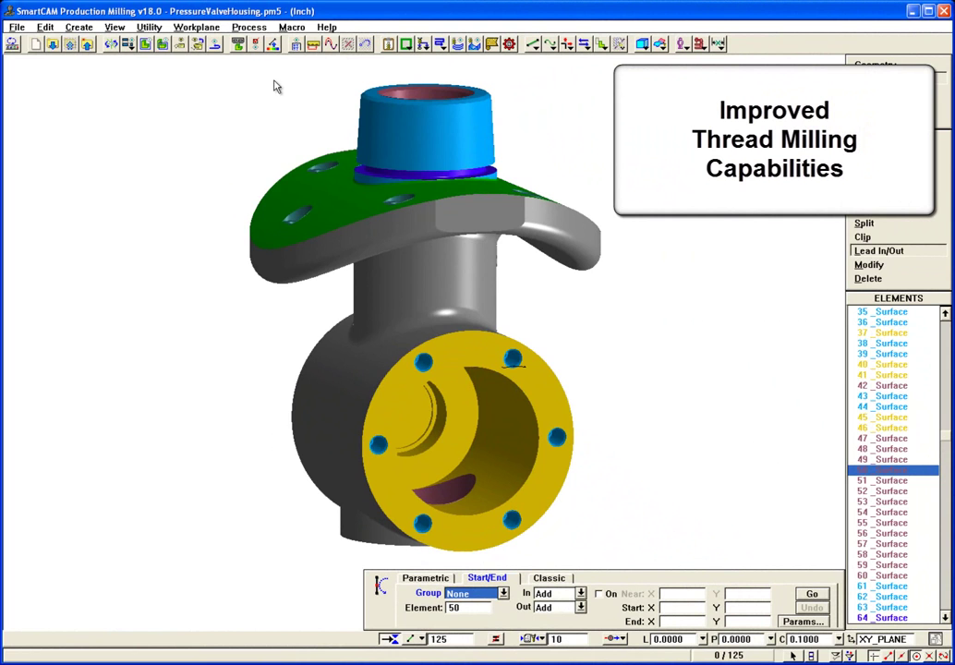
- Turn on transparency for the housing display
click(256, 44)
click(275, 350)
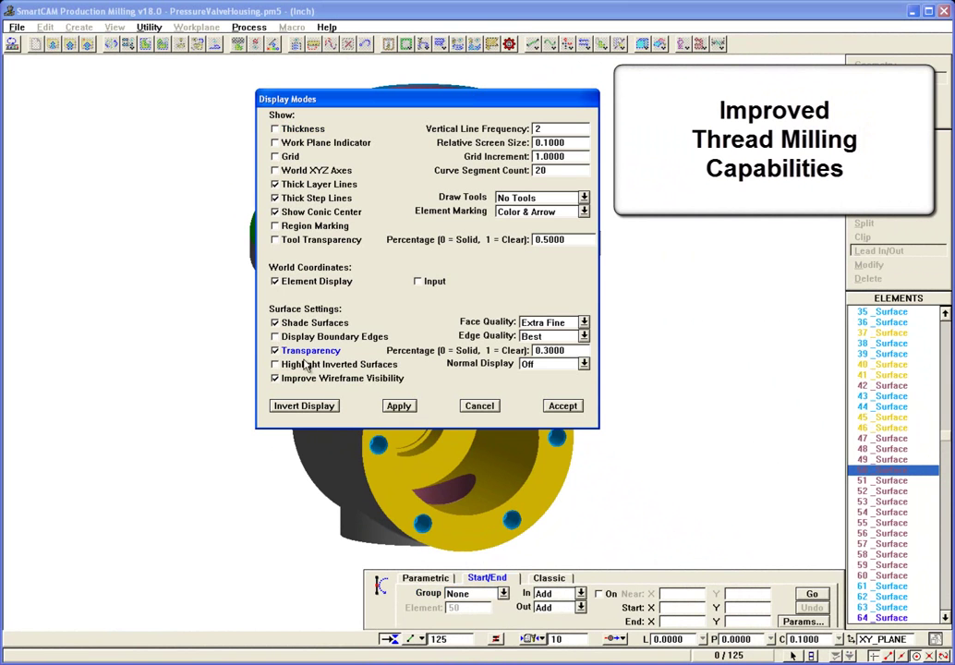
click(563, 407)
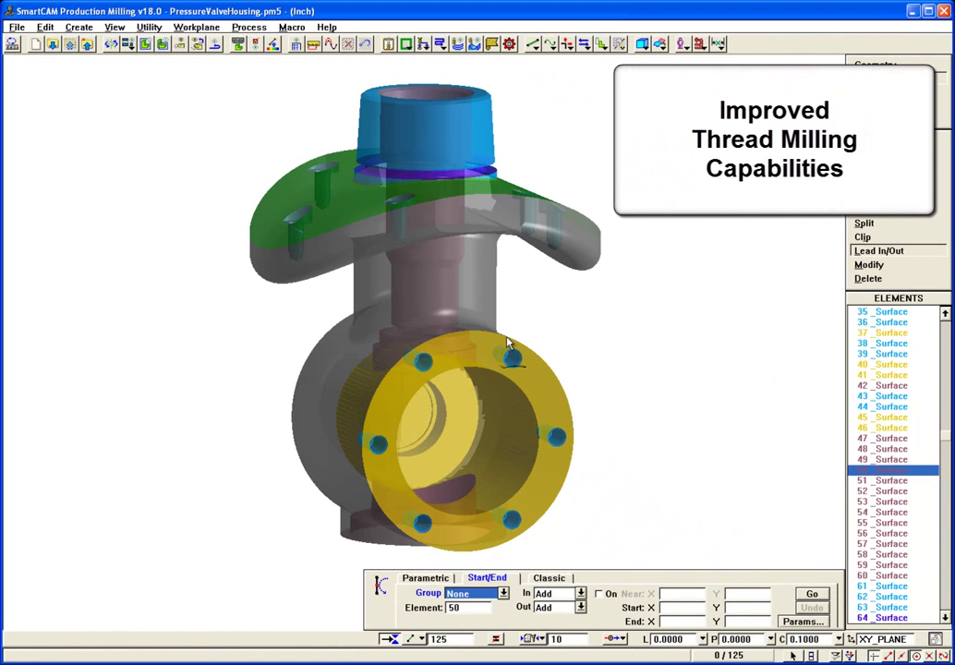
- Window-zoom onto the top fitting and start a Thread Mill operation
click(164, 47)
click(214, 49)
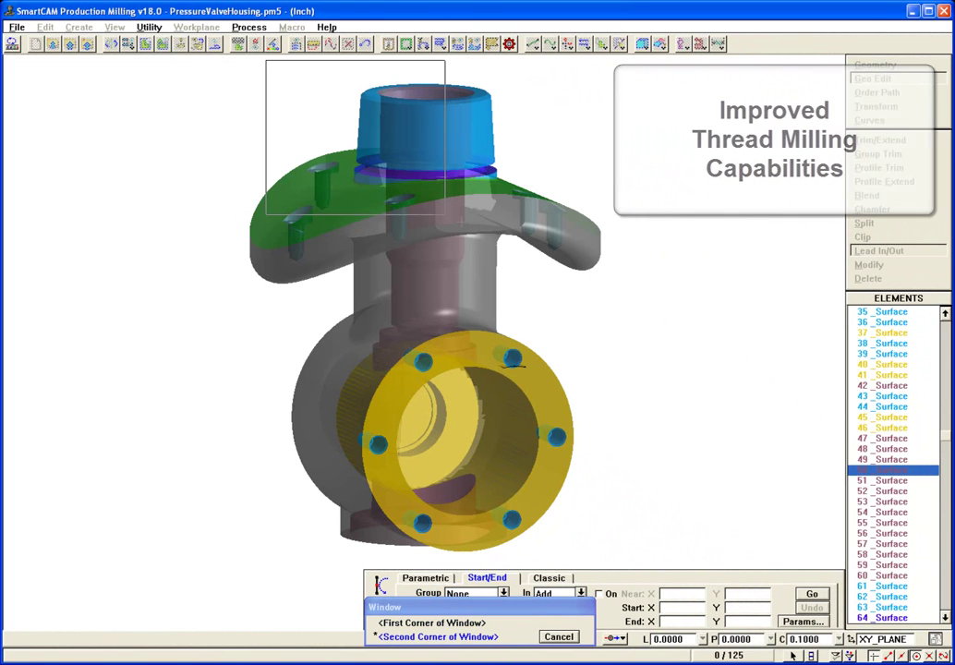
click(477, 194)
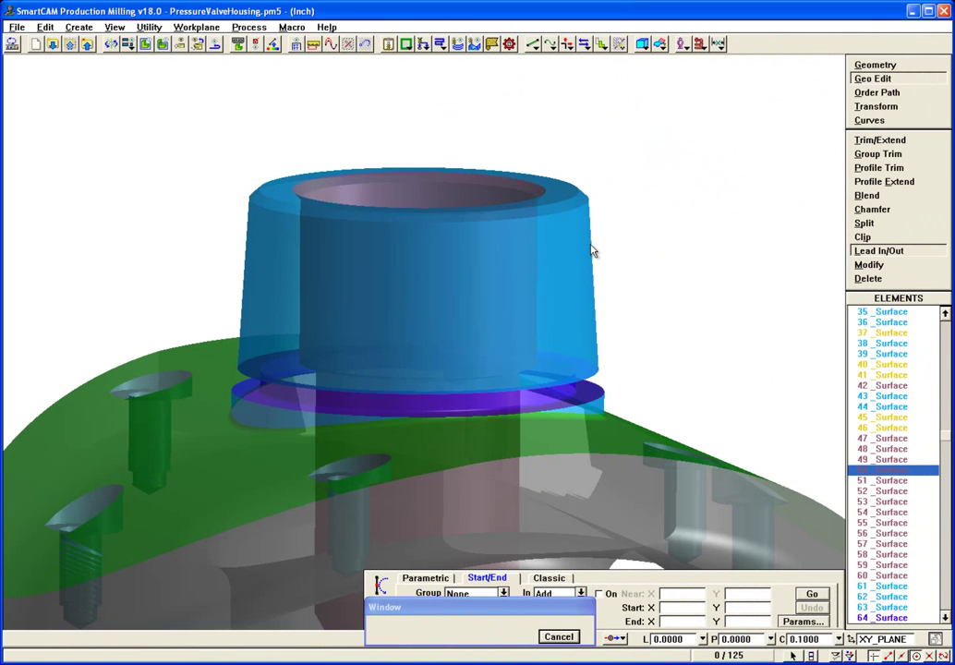
click(425, 44)
click(459, 108)
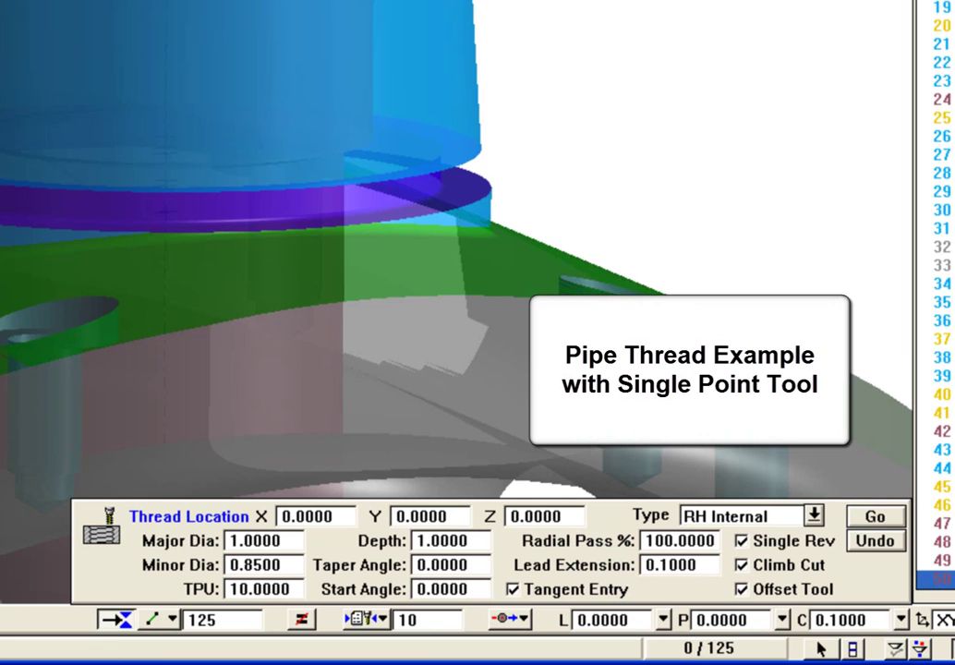
- Enter thread at the origin: 2 major, 1.85 minor, 11.5 TPU, 1.125 depth, 1.7899 taper
key(Return)
text(2)
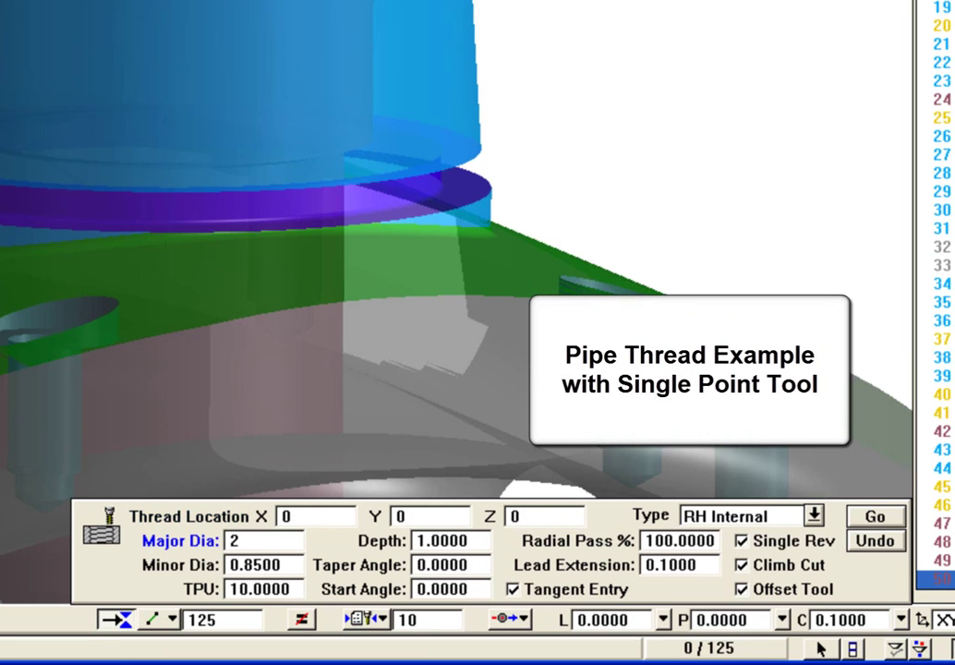
key(Return)
text(1)
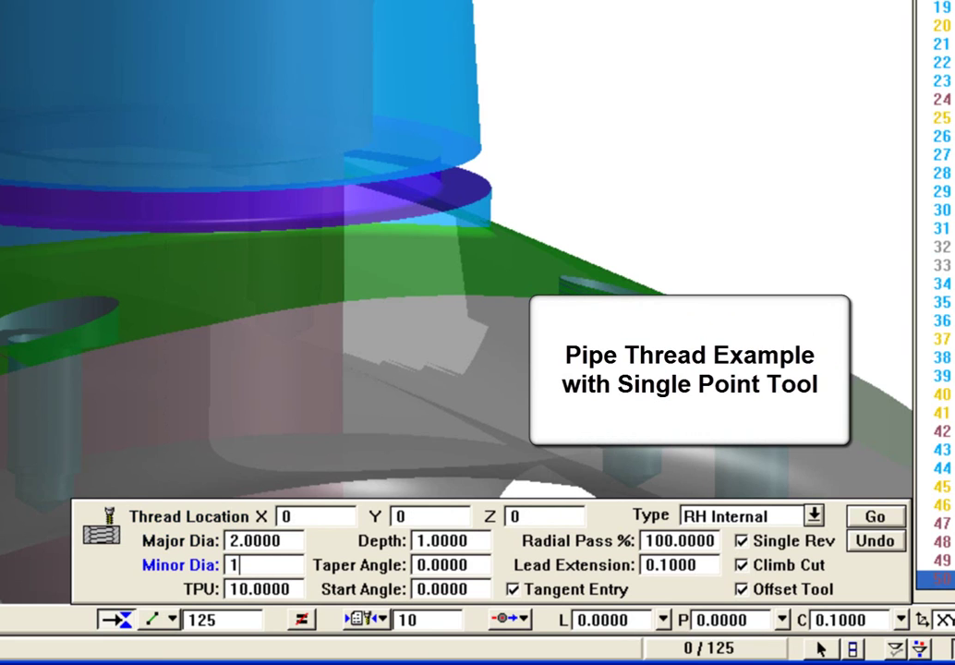
text(.85)
key(Return)
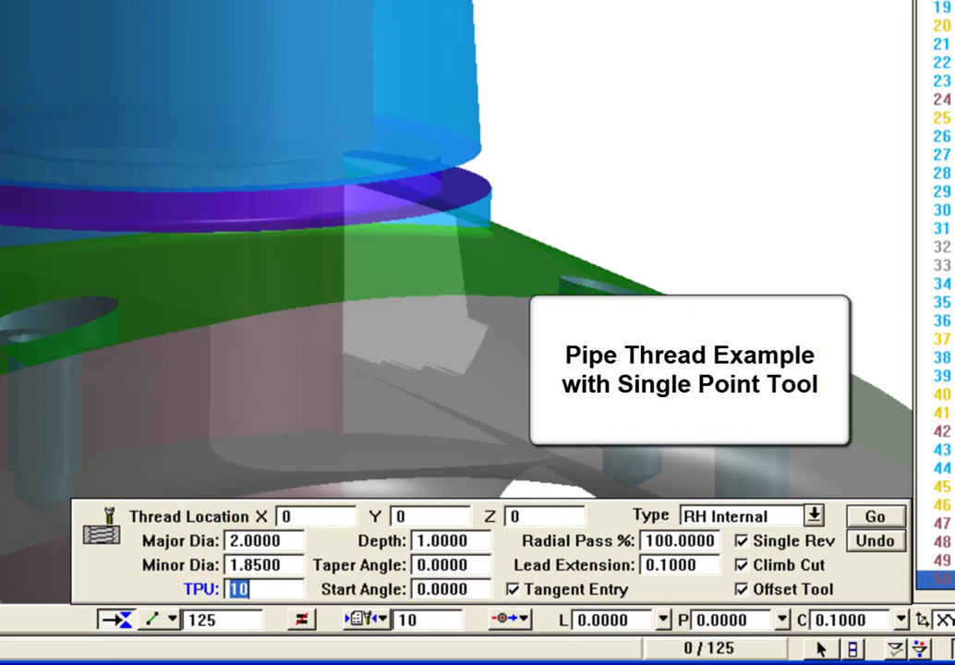
text(11.)
text(5)
key(Return)
text(1)
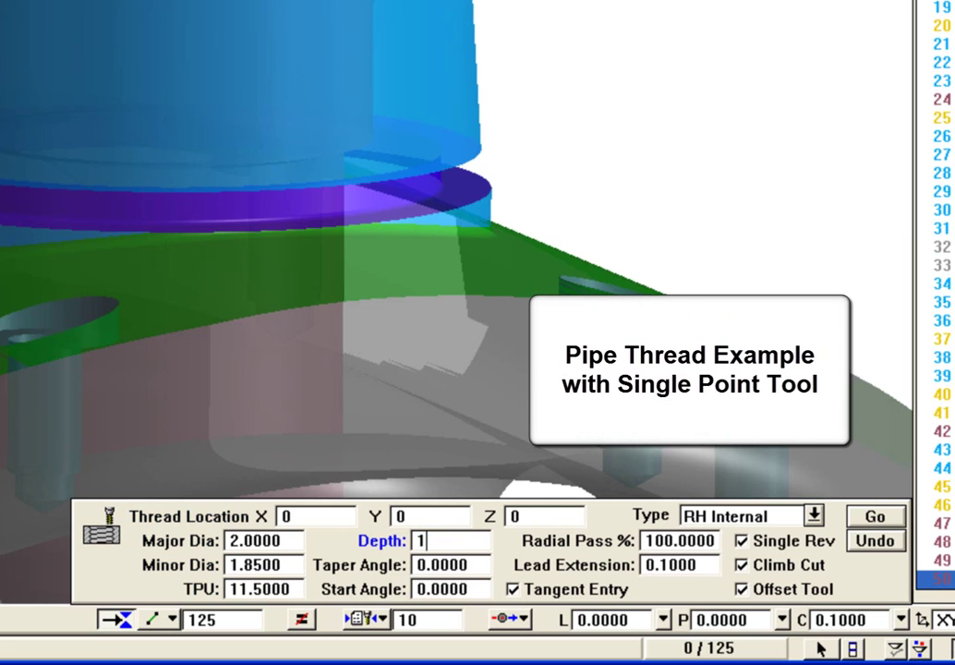
text(.125)
key(Return)
text(1.)
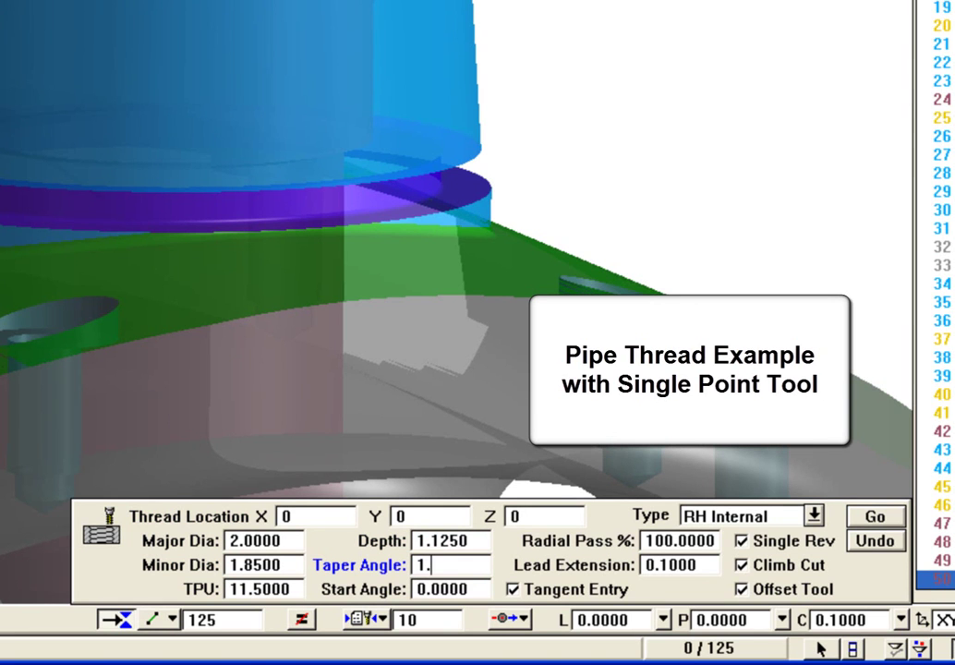
text(7899)
- Make it an RH External thread with Single Rev off and generate the tapered toolpath
click(726, 517)
click(729, 557)
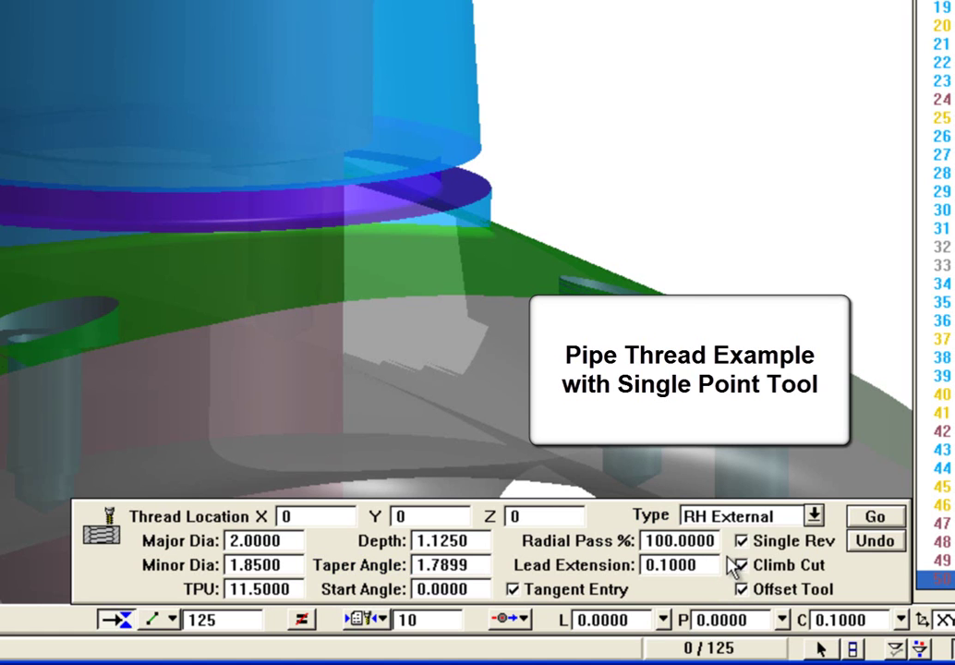
click(760, 548)
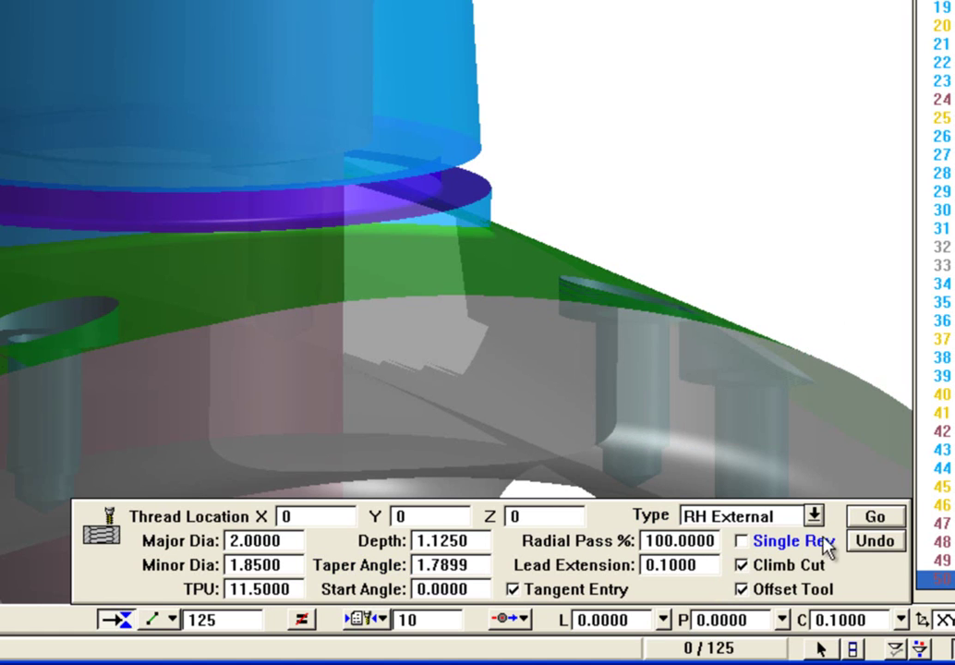
click(873, 518)
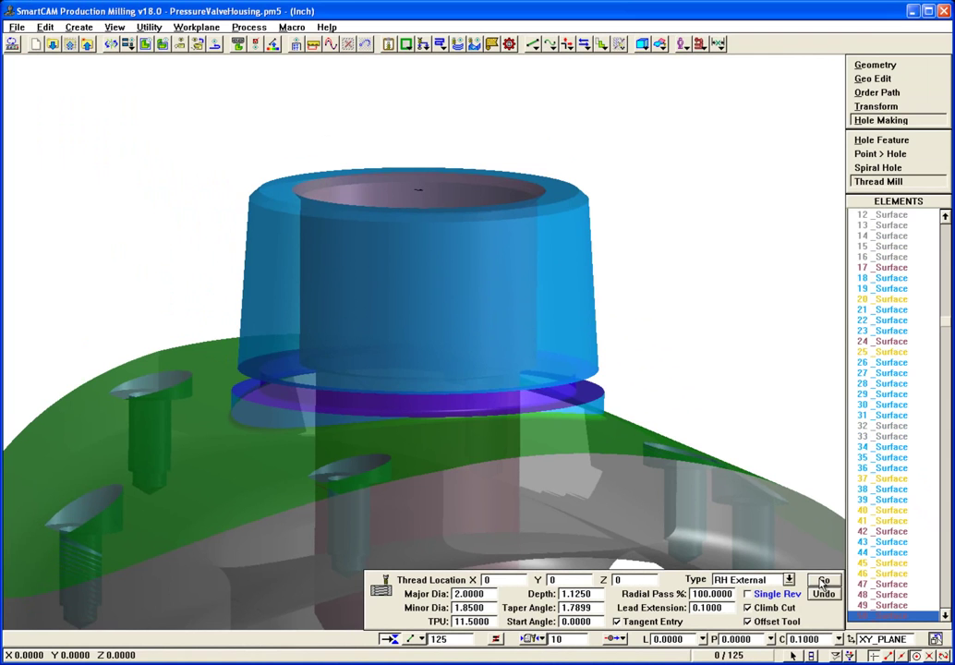
click(822, 581)
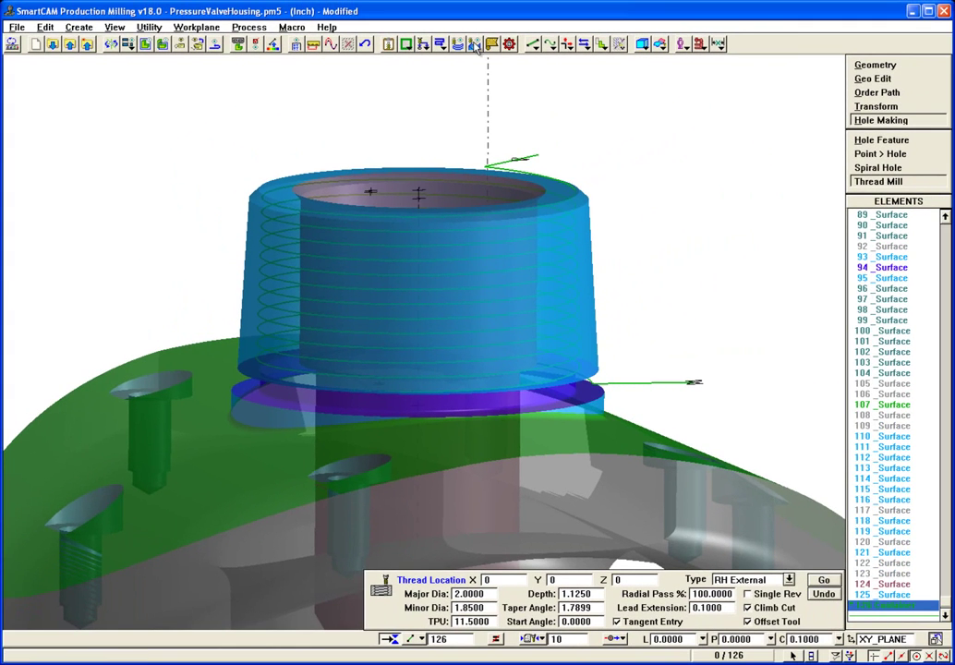
- Render the single-pass thread cut in Show Cut using layer 10 as stock
click(473, 43)
click(870, 299)
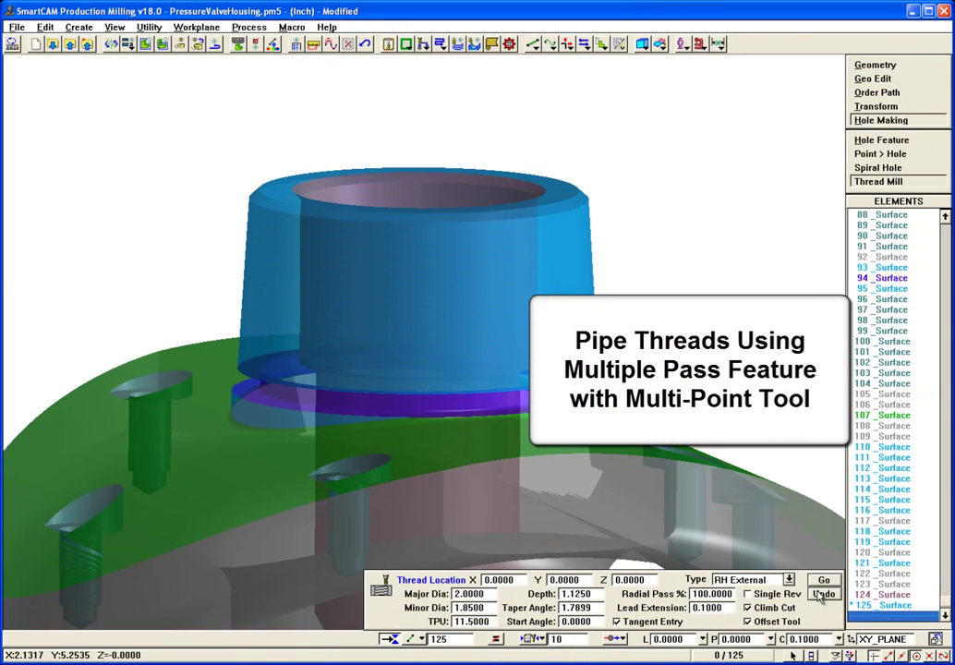
- Under step 20, generate a 50% radial-pass thread toolpath with Single Rev on
click(557, 638)
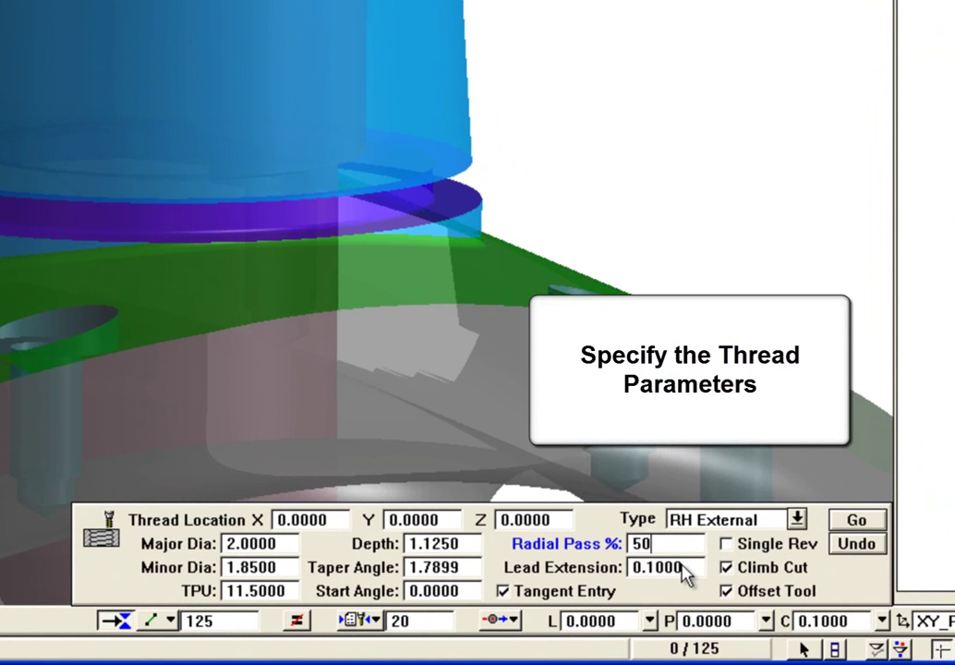
click(725, 544)
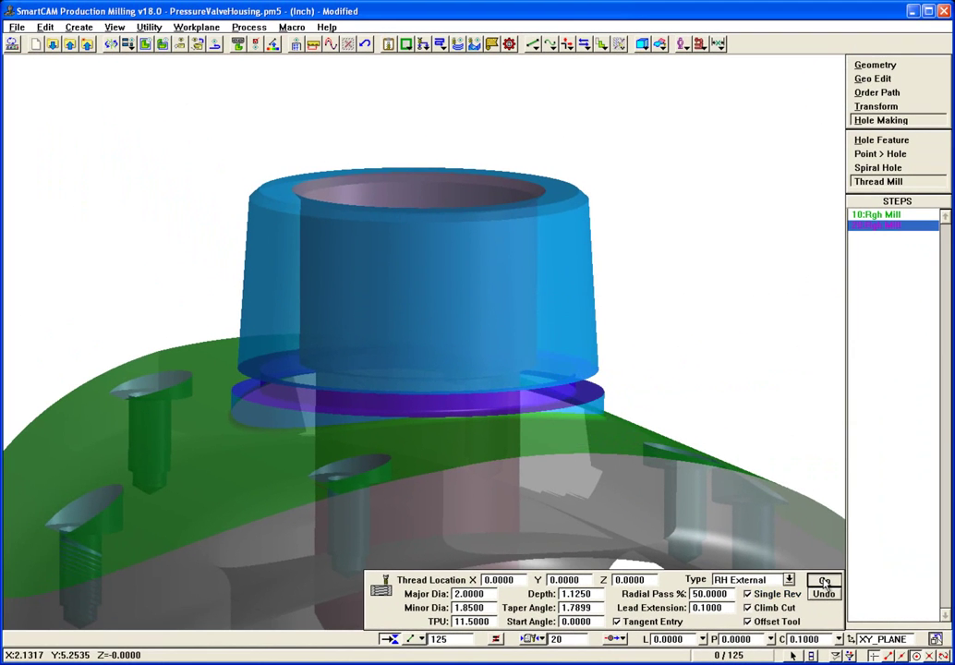
click(824, 580)
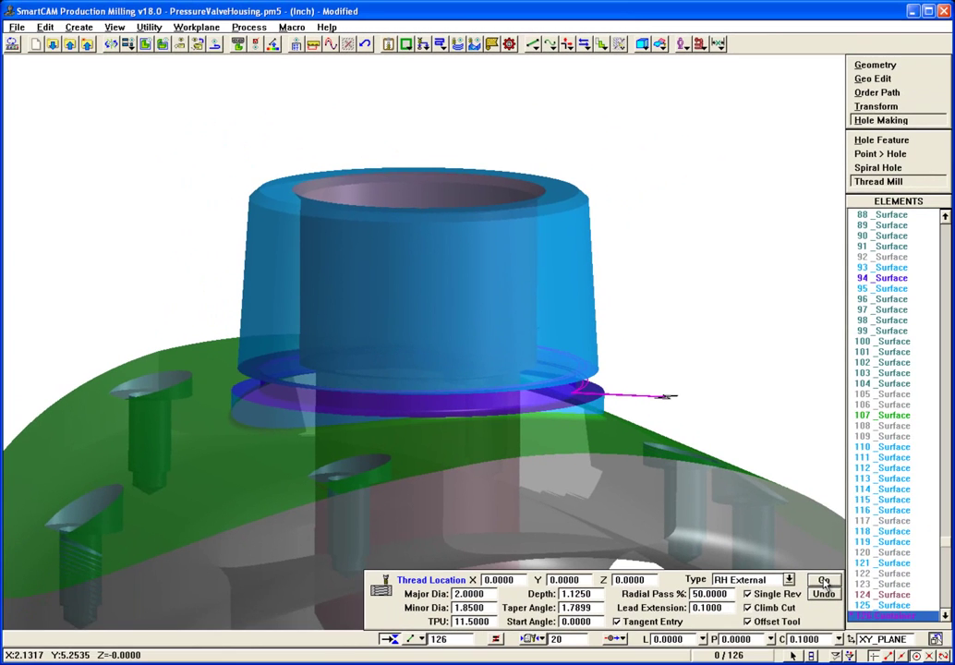
click(475, 46)
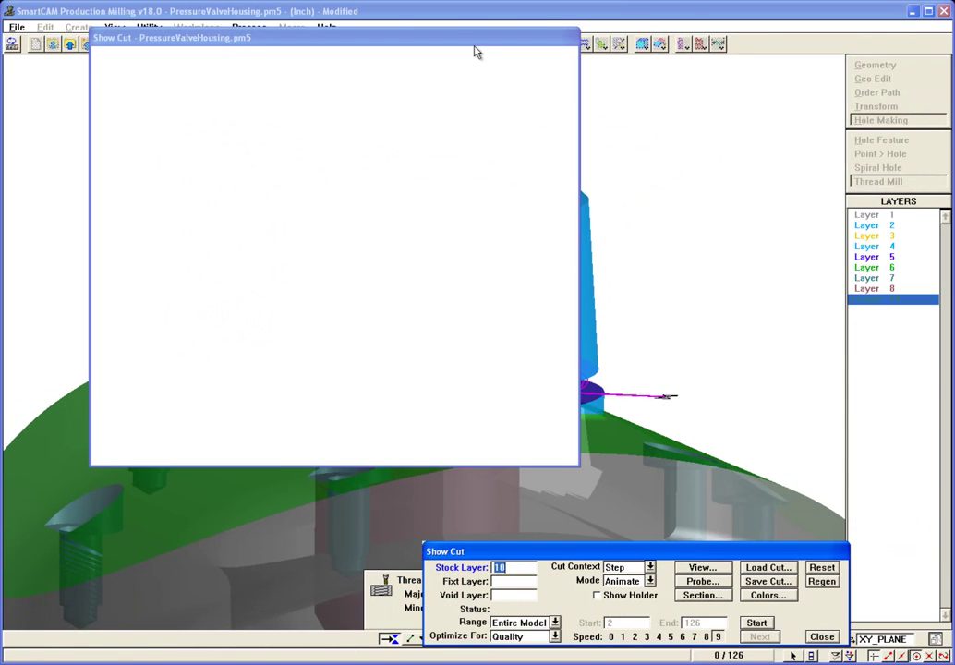
click(822, 582)
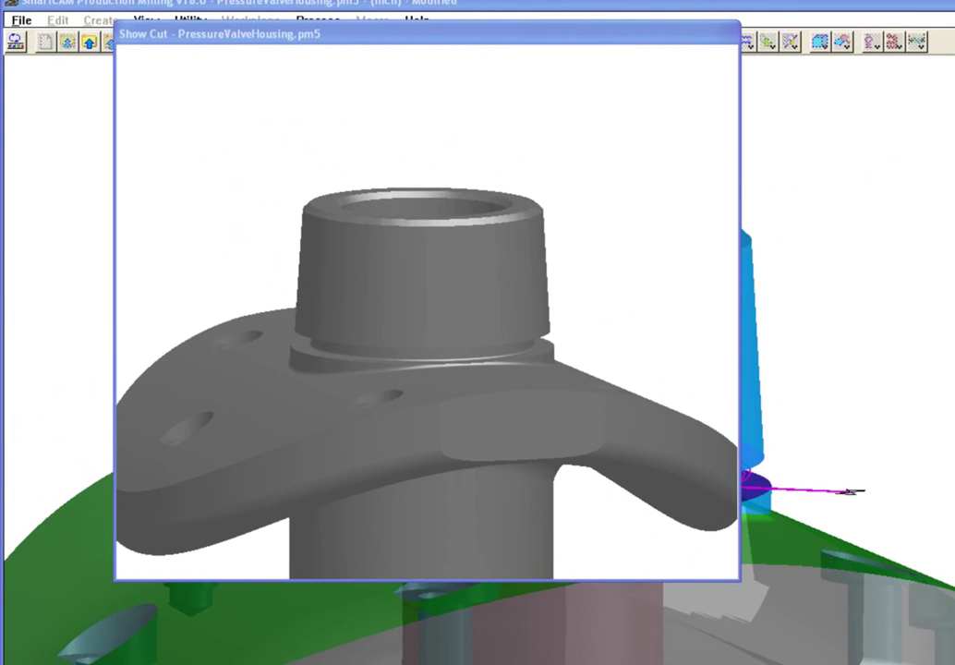